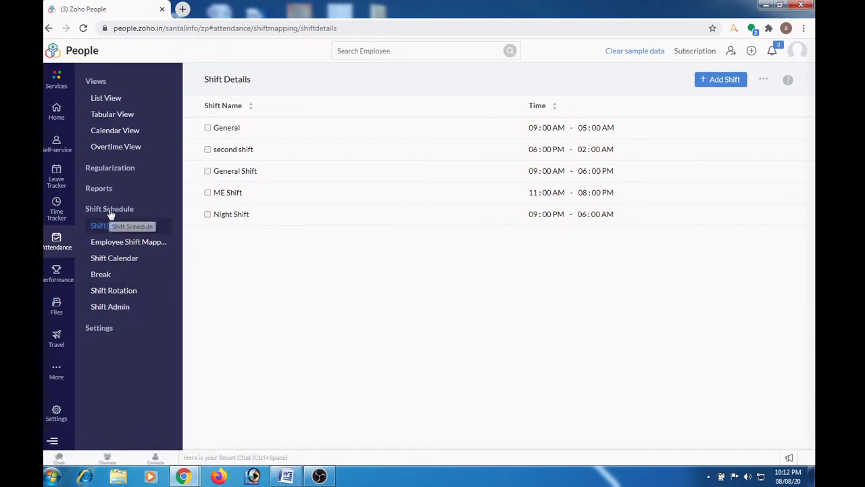
Start configuring a new shift rotation in the Shift Schedule section and name the schedule "Shift Rotation2".
click(131, 290)
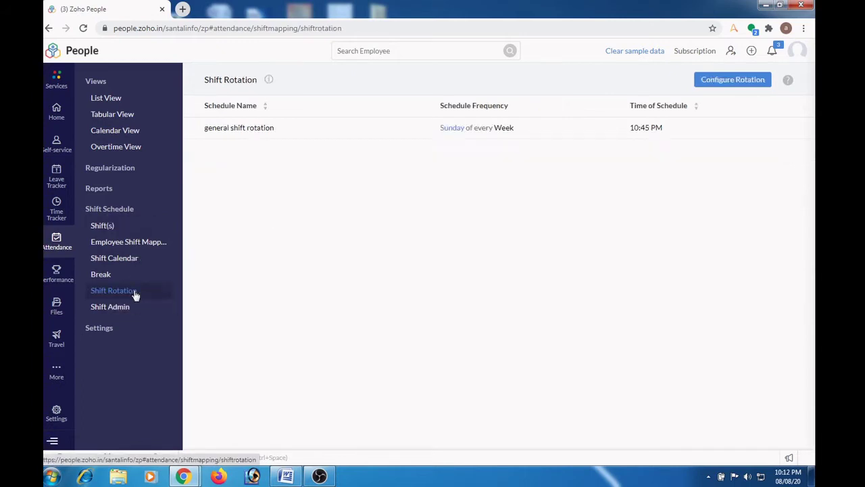
click(724, 81)
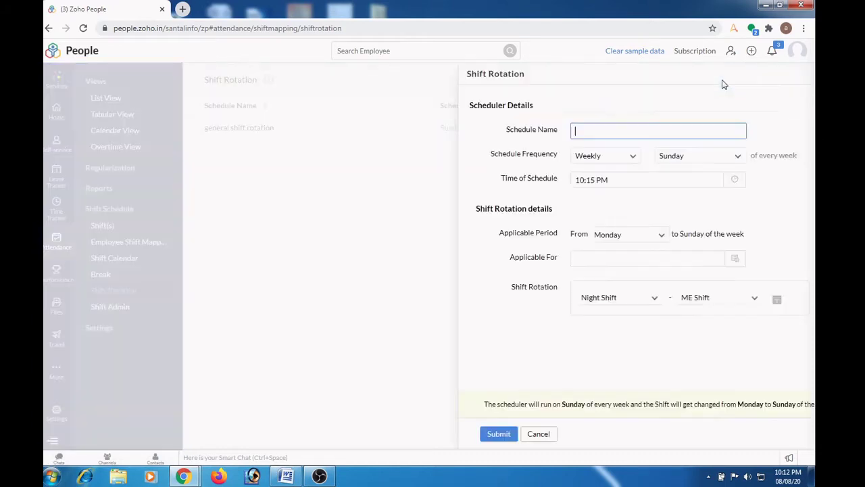
click(542, 131)
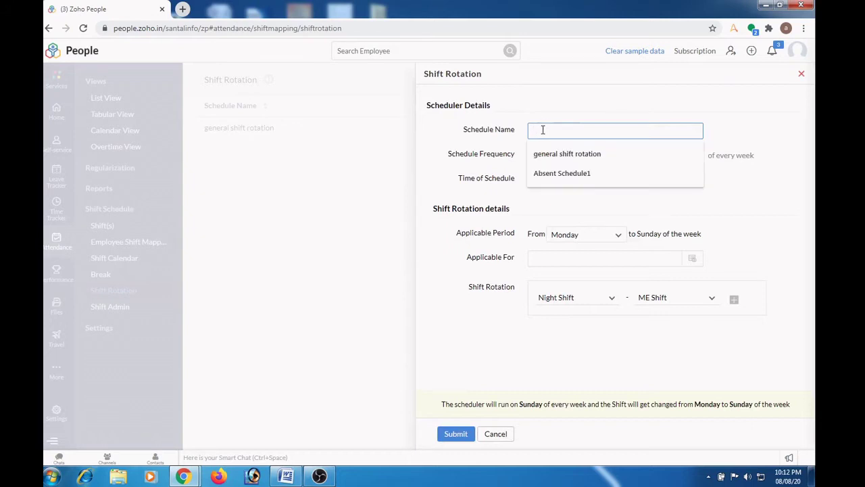
click(554, 113)
click(552, 130)
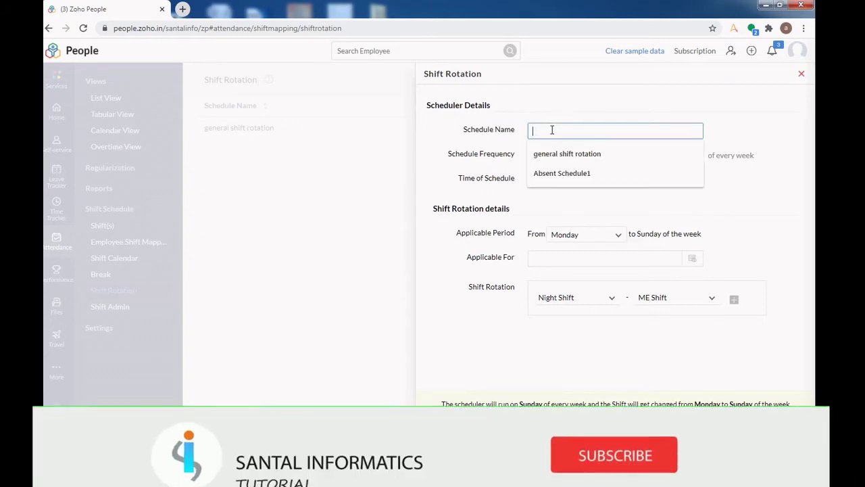
text(Shift)
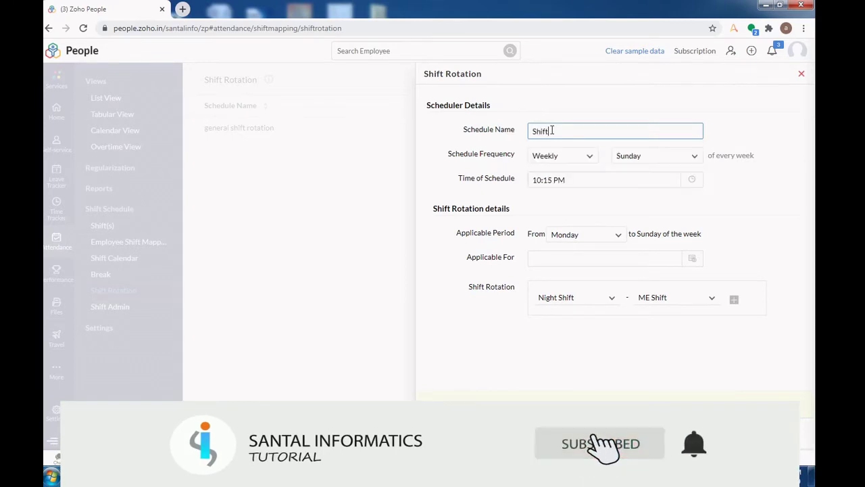
text( Rotation2)
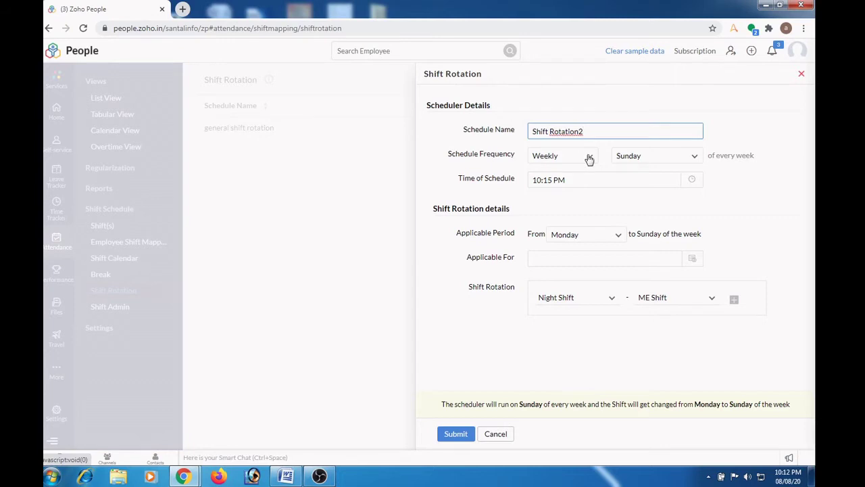
Keep the schedule frequency at Weekly, running on Sunday of every week.
click(588, 156)
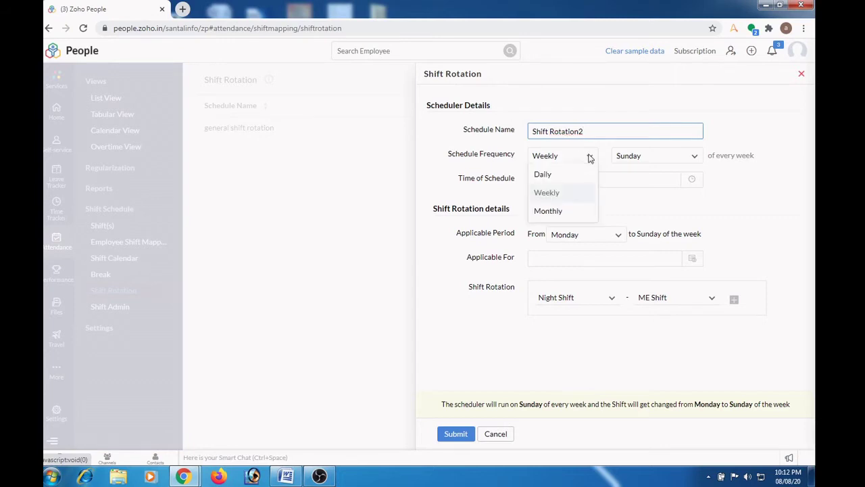
click(558, 195)
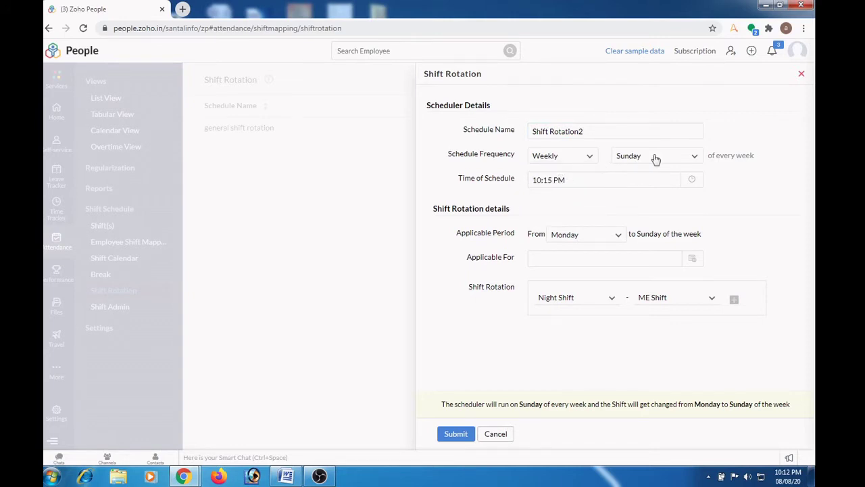
click(688, 158)
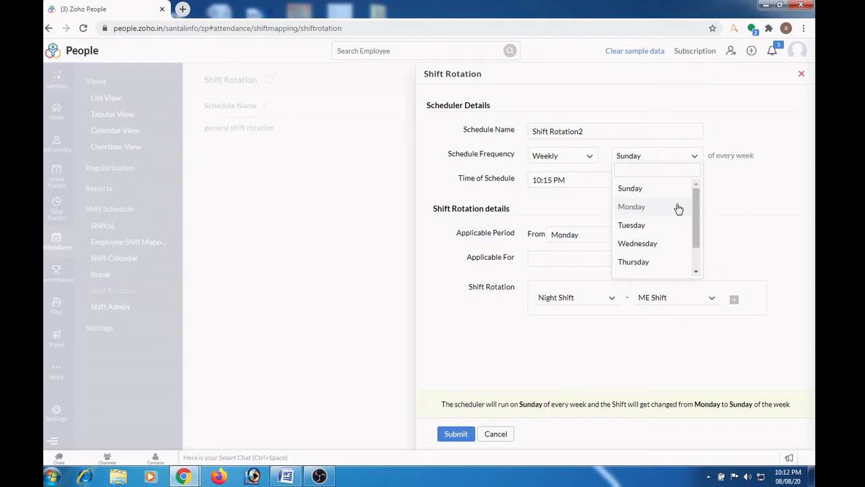
click(747, 195)
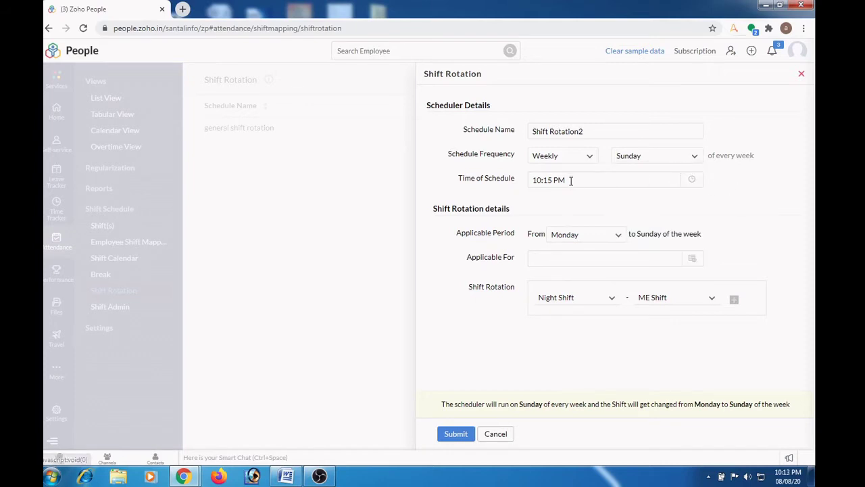
Keep the time of schedule at 10:15 PM and choose Monday as the start of the applicable period.
click(569, 180)
click(692, 181)
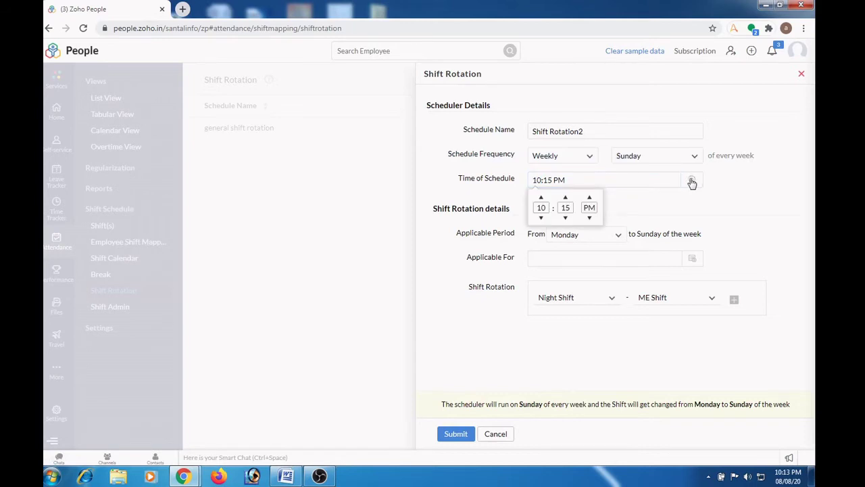
click(577, 181)
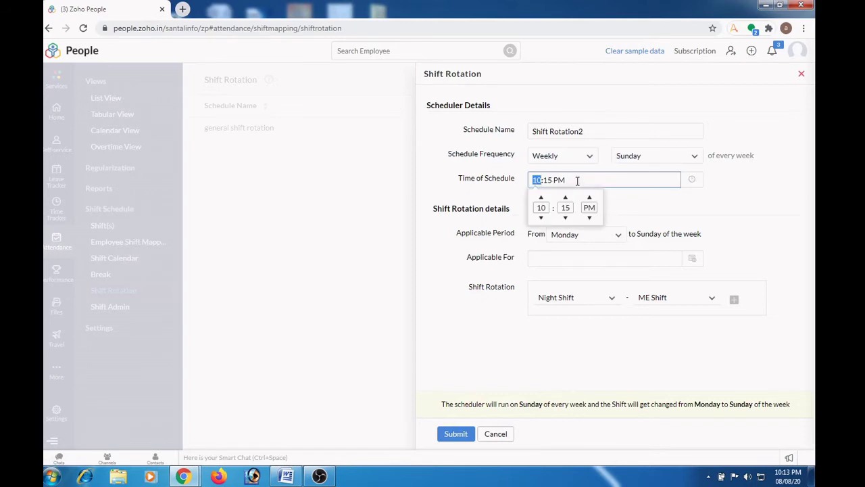
click(578, 182)
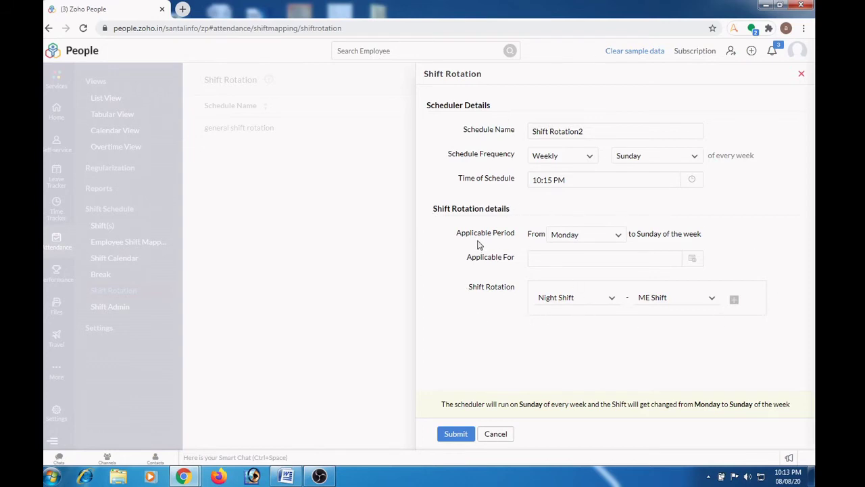
click(617, 237)
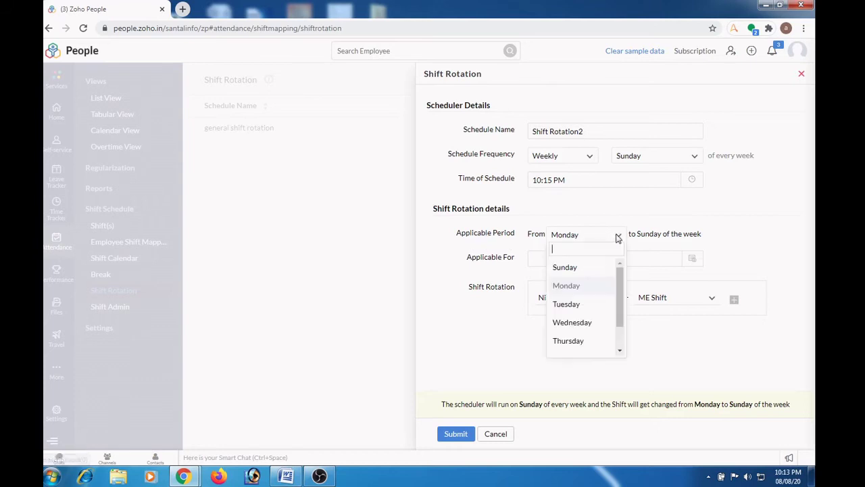
click(566, 288)
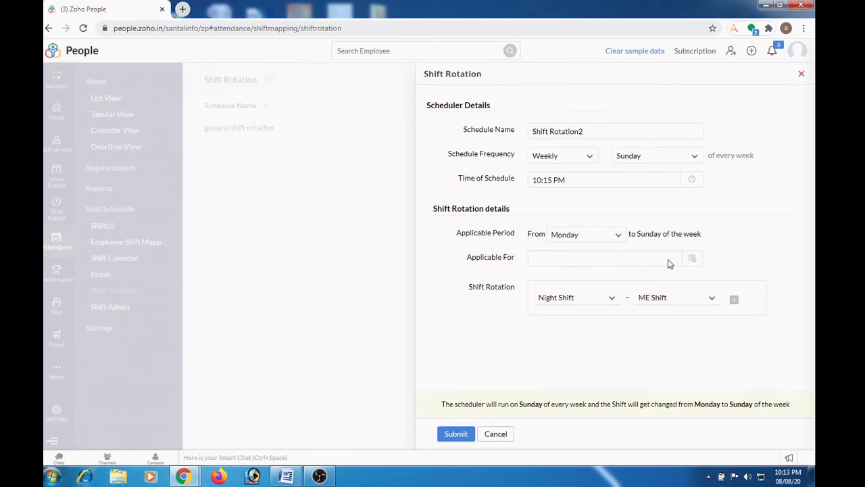
Make the shift rotation applicable to the last employee in the users list.
click(690, 260)
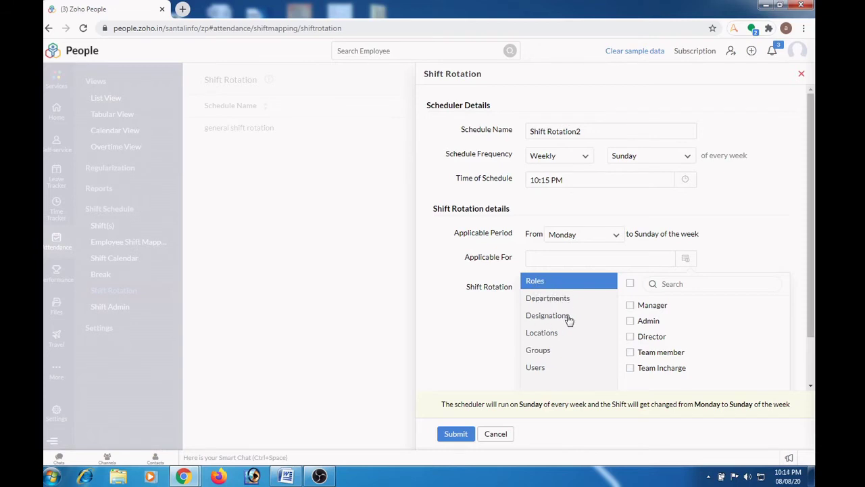
click(537, 368)
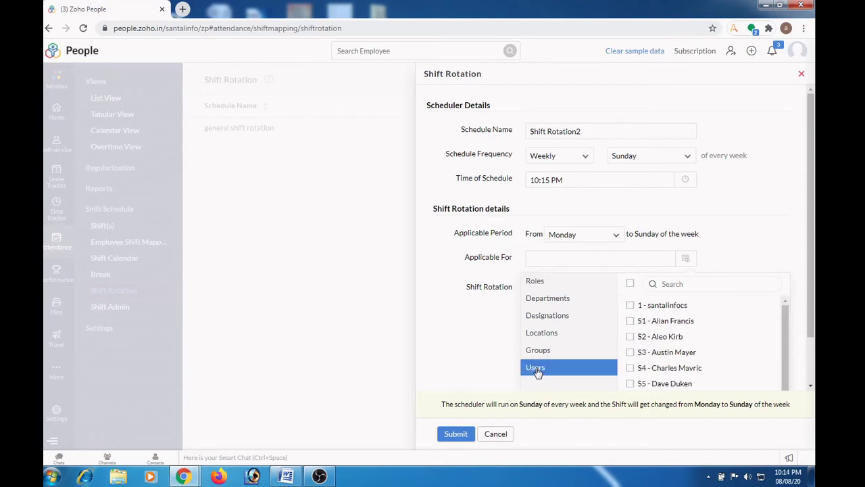
scroll(787, 311, down, 2)
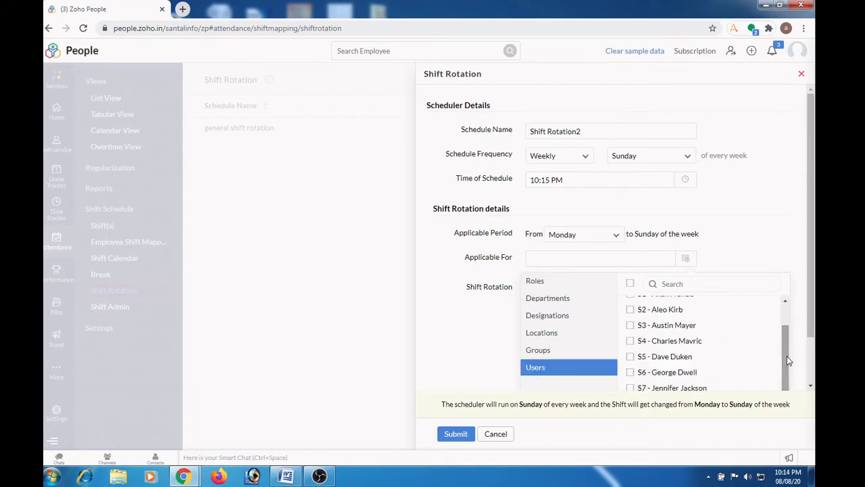
scroll(791, 304, down, 1)
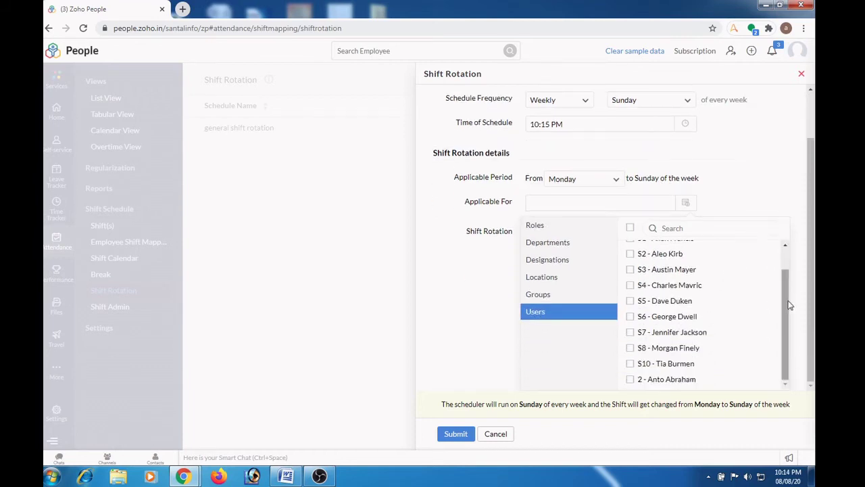
click(630, 381)
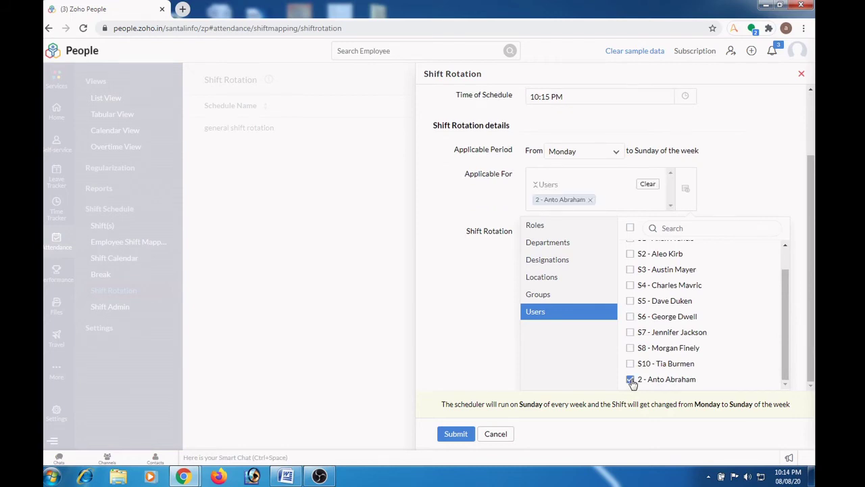
click(743, 184)
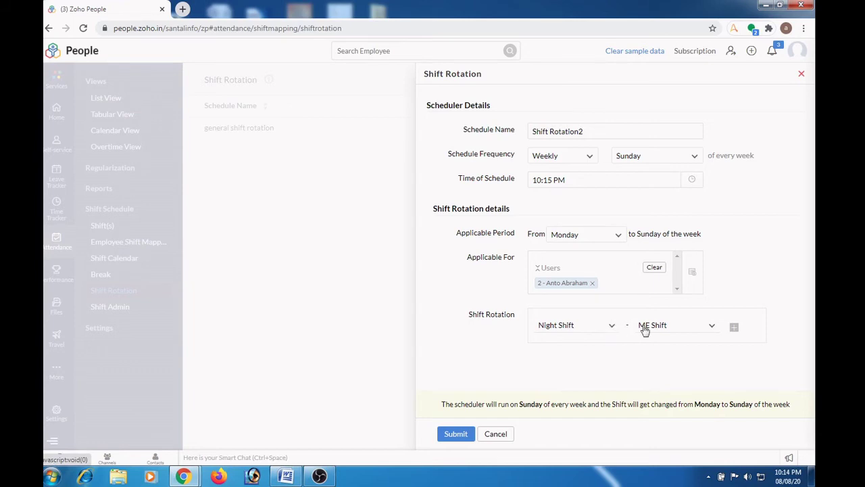
Set the rotation to go from Night Shift to General Shift as its only shift pair, and submit the schedule.
click(709, 327)
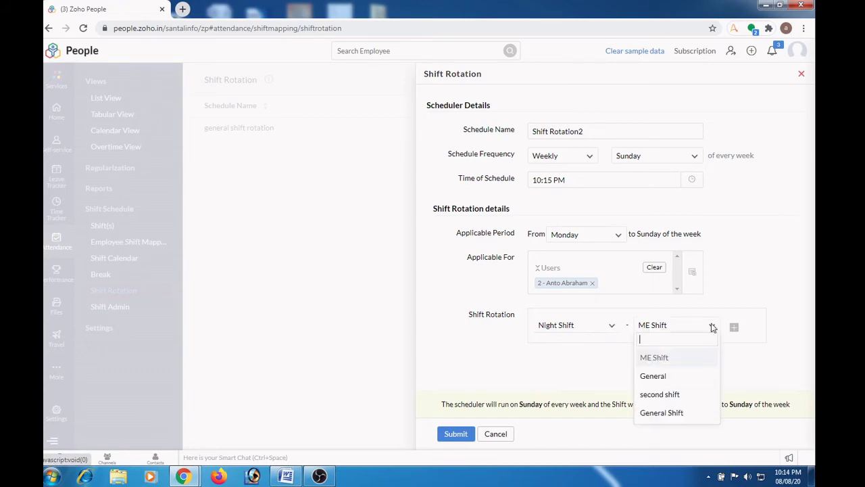
click(672, 412)
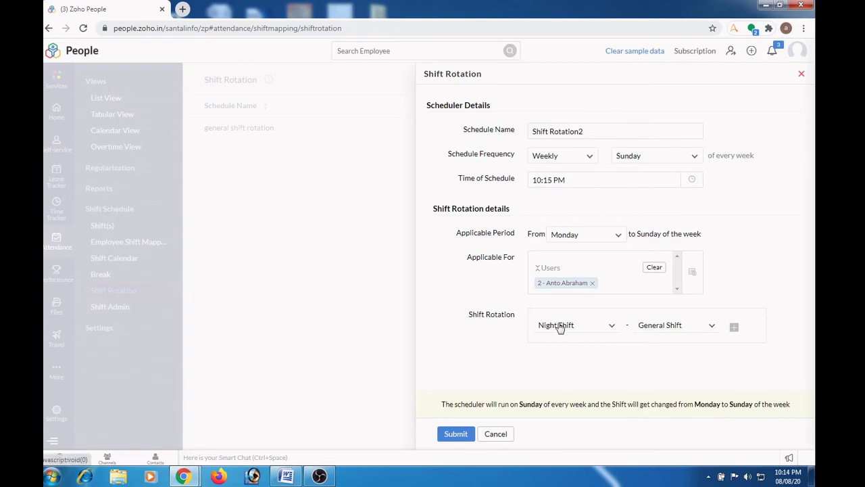
click(734, 329)
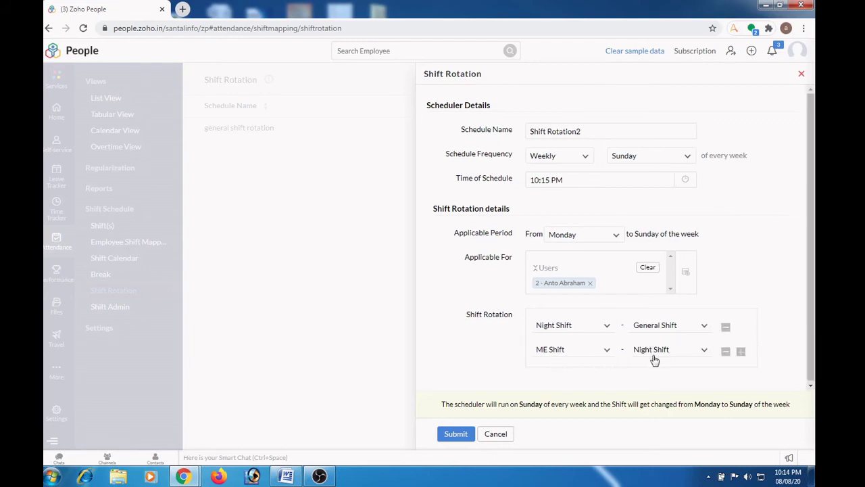
click(725, 351)
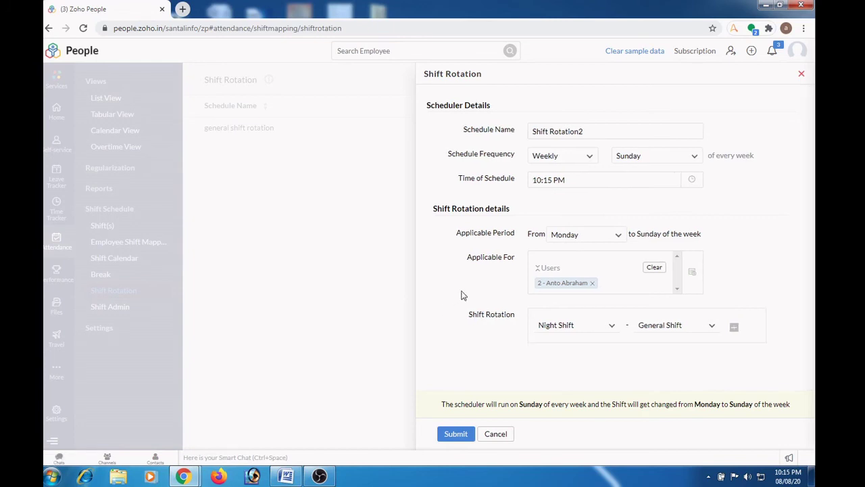
click(457, 434)
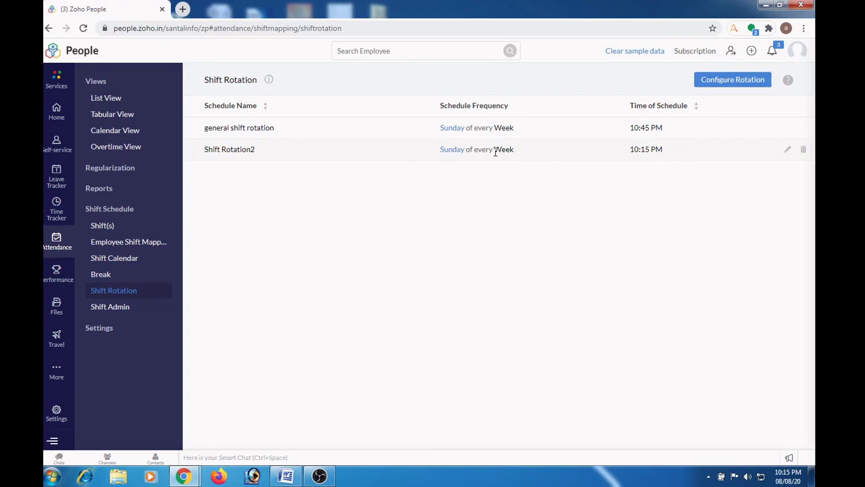
Open the saved Shift Rotation2 schedule to review its settings, and close it without editing.
click(788, 152)
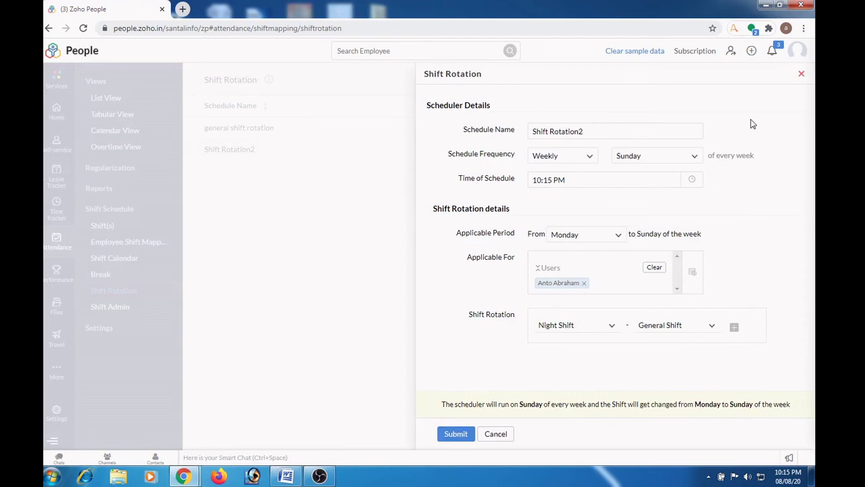
click(802, 74)
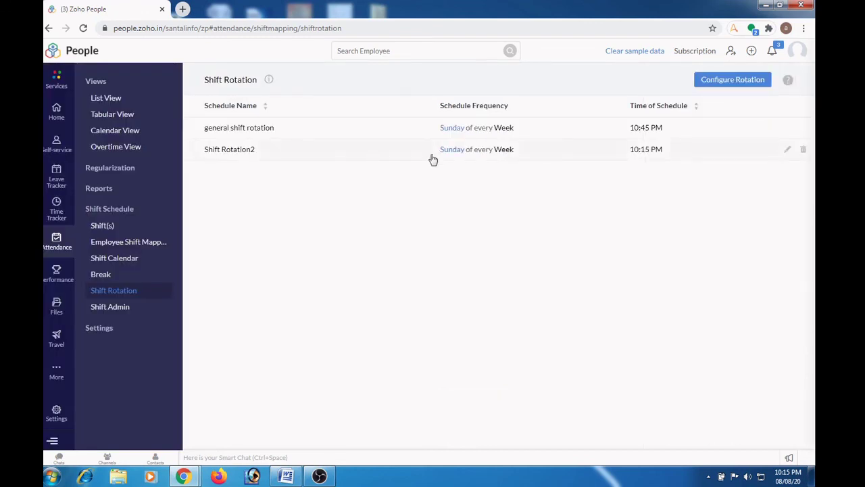